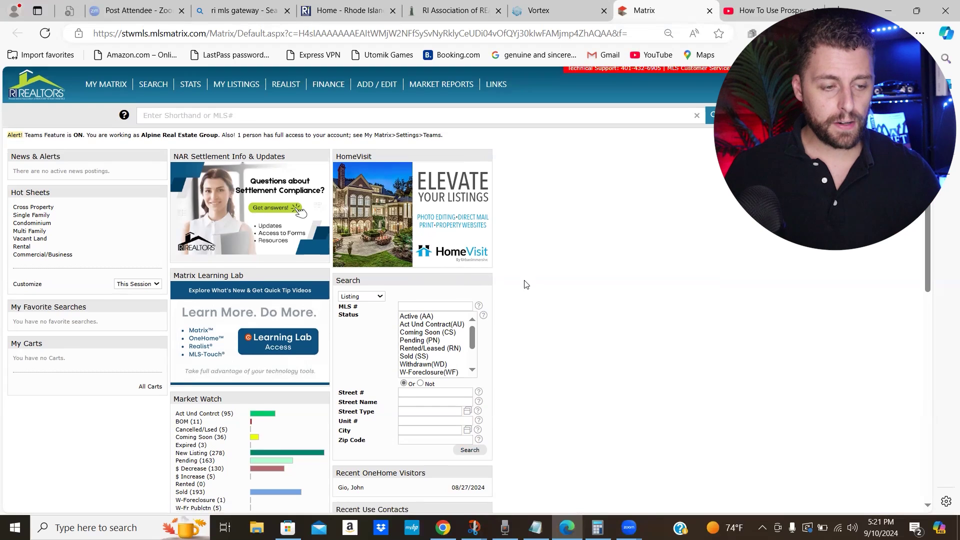
scroll(507, 339, "down", 1)
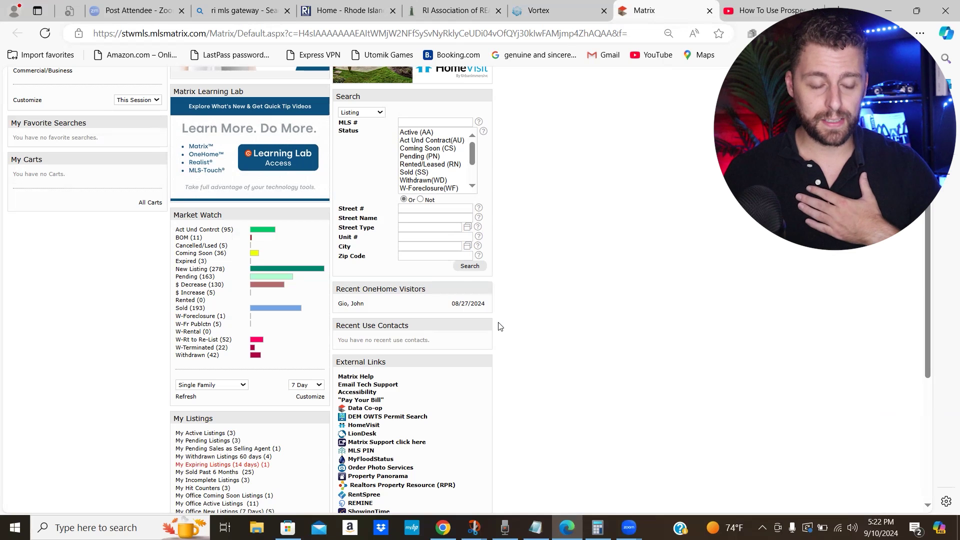
Set Market Watch to Single Family over 24 Hour and open the 35 new listings
left_click(305, 385)
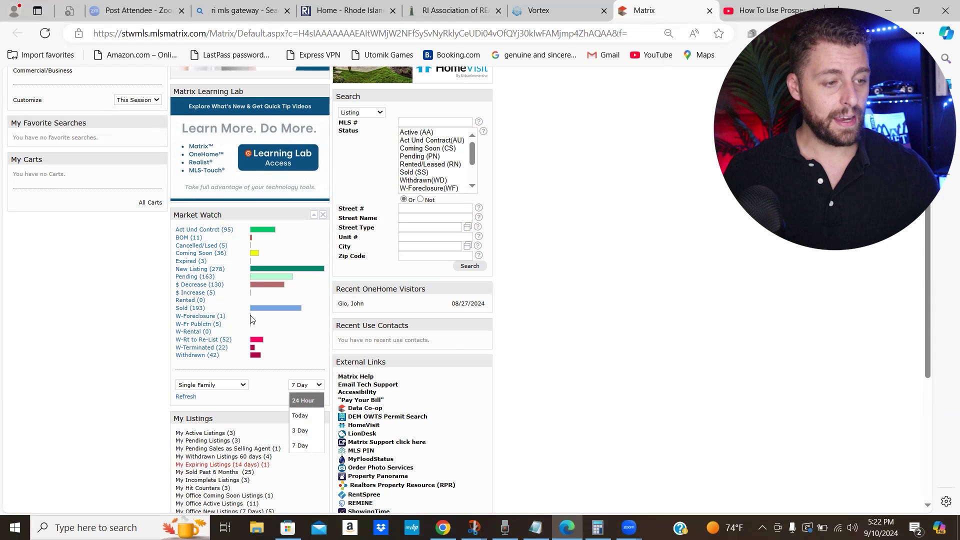
left_click(228, 385)
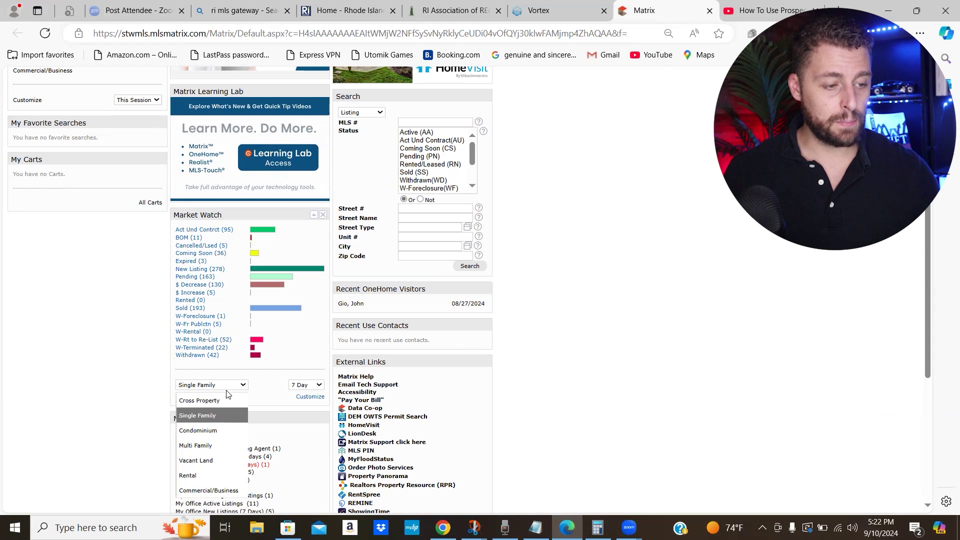
left_click(210, 417)
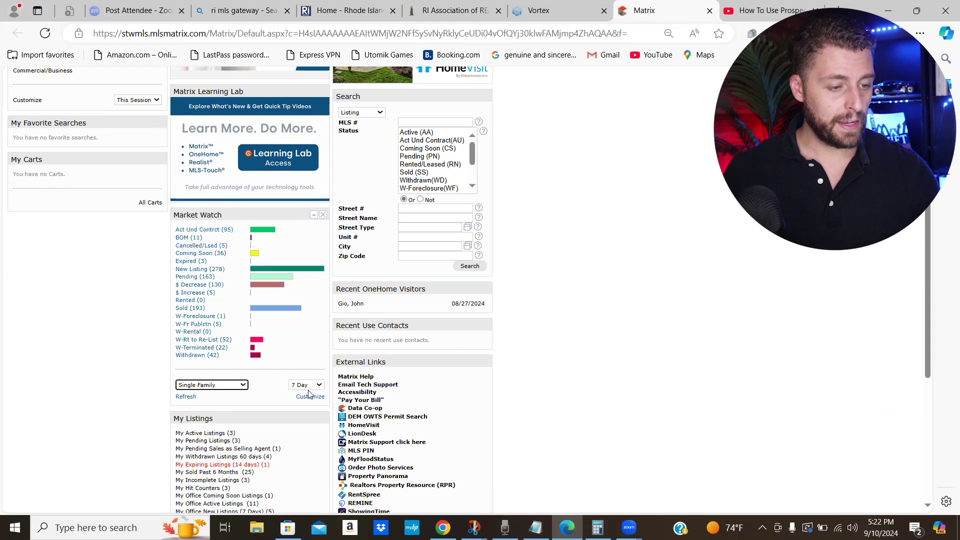
left_click(310, 385)
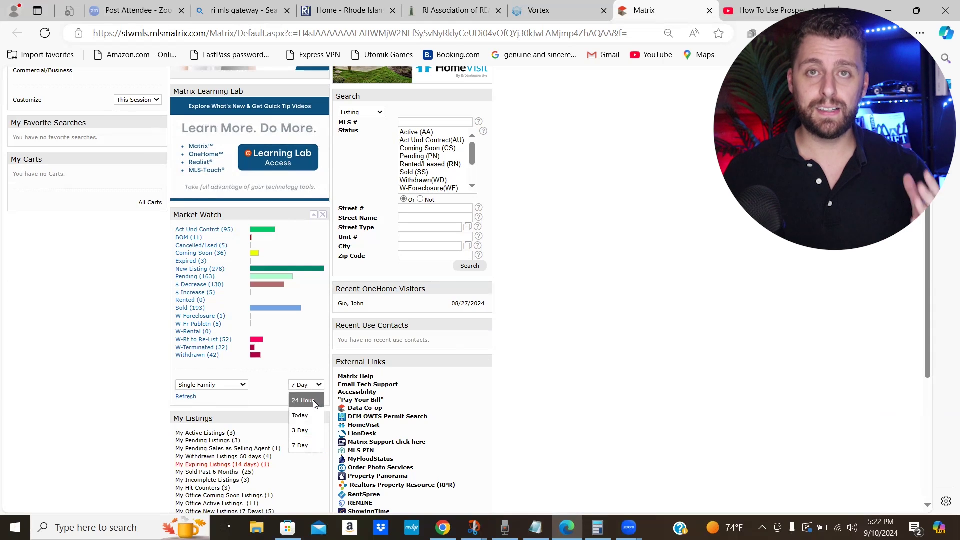
left_click(310, 405)
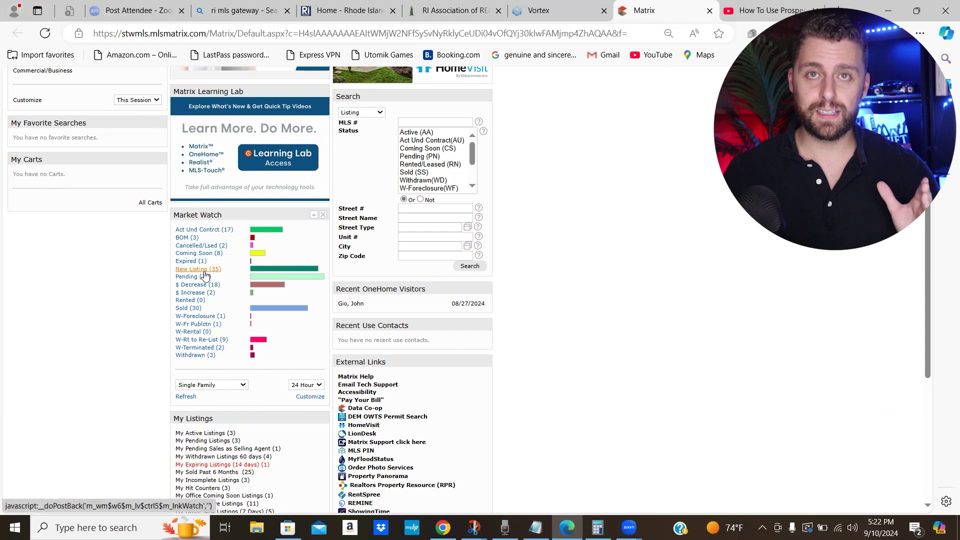
left_click(203, 270)
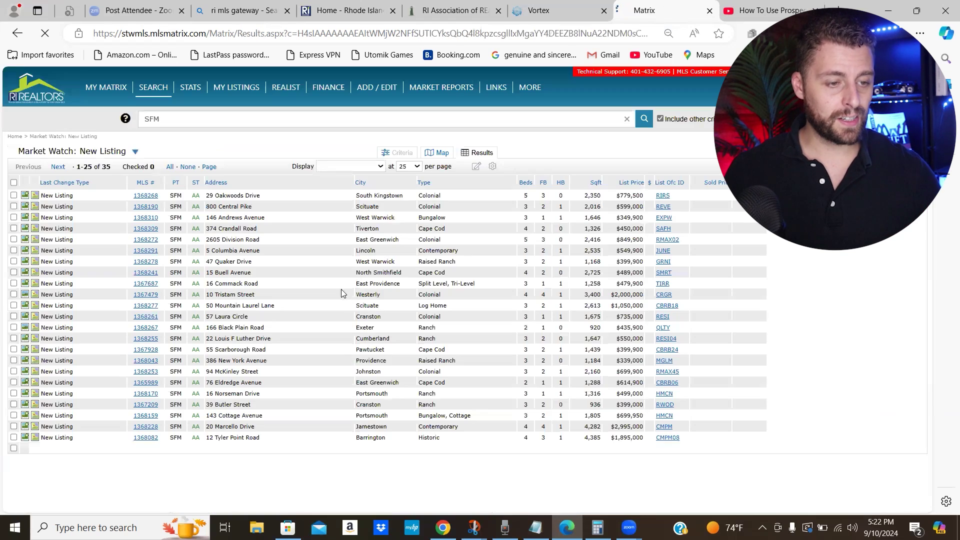
left_click(356, 166)
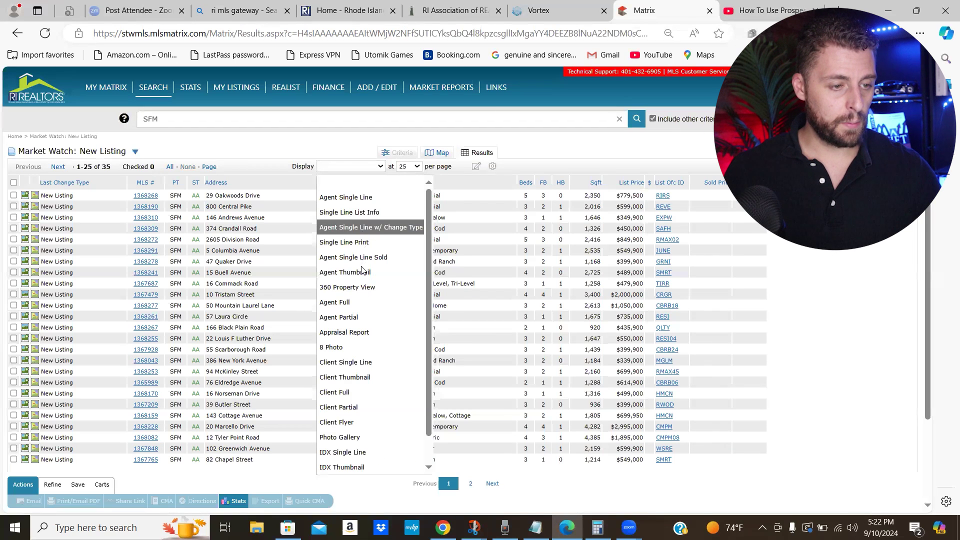
left_click(383, 272)
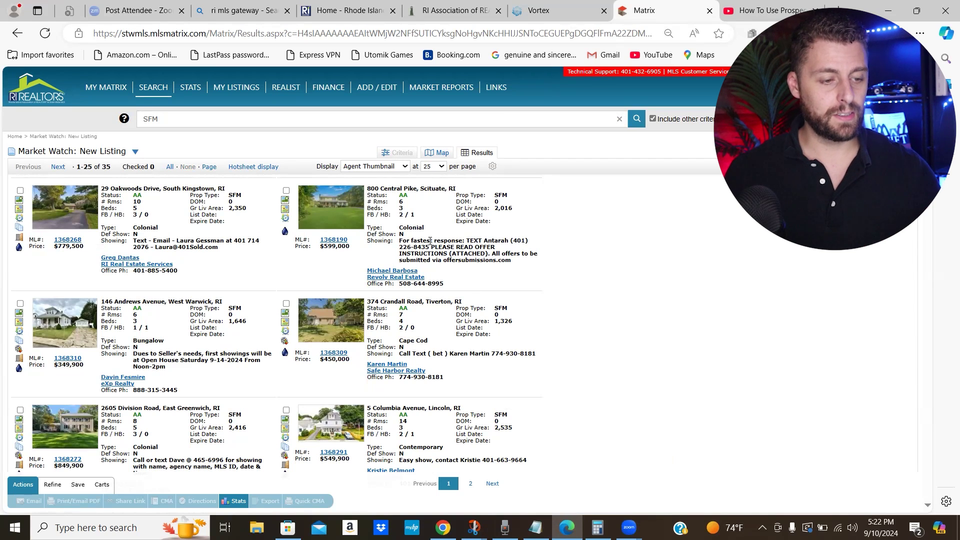
triple_click(419, 406)
right_click(419, 407)
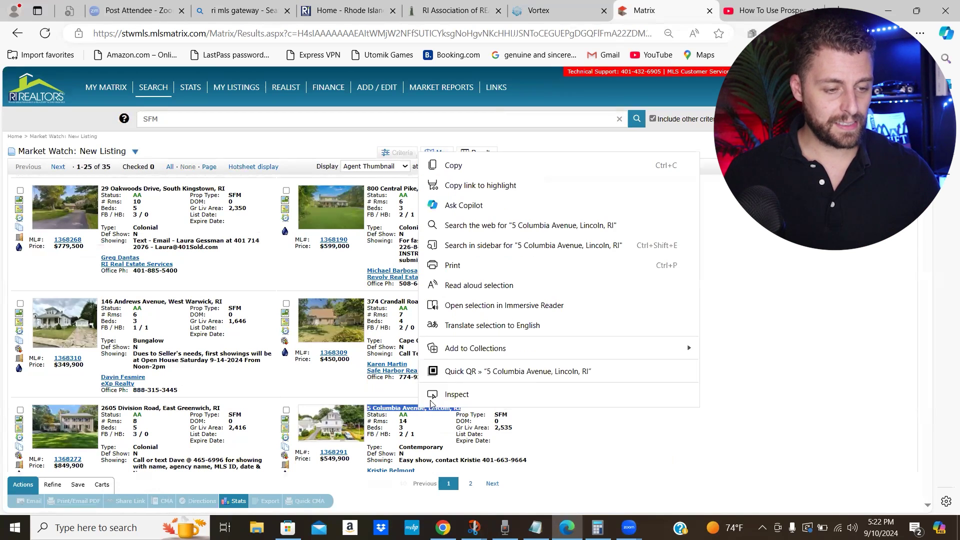
left_click(450, 163)
left_click(539, 15)
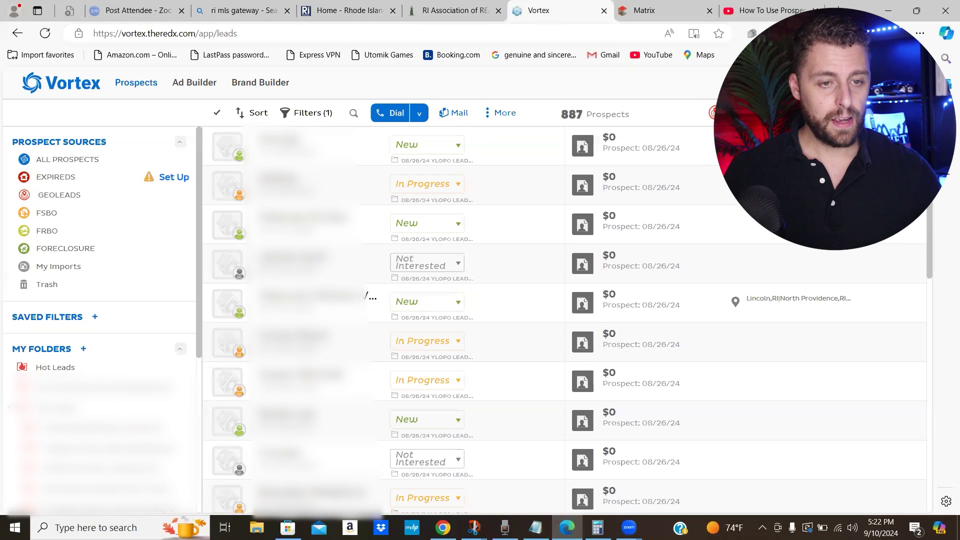
left_click(712, 113)
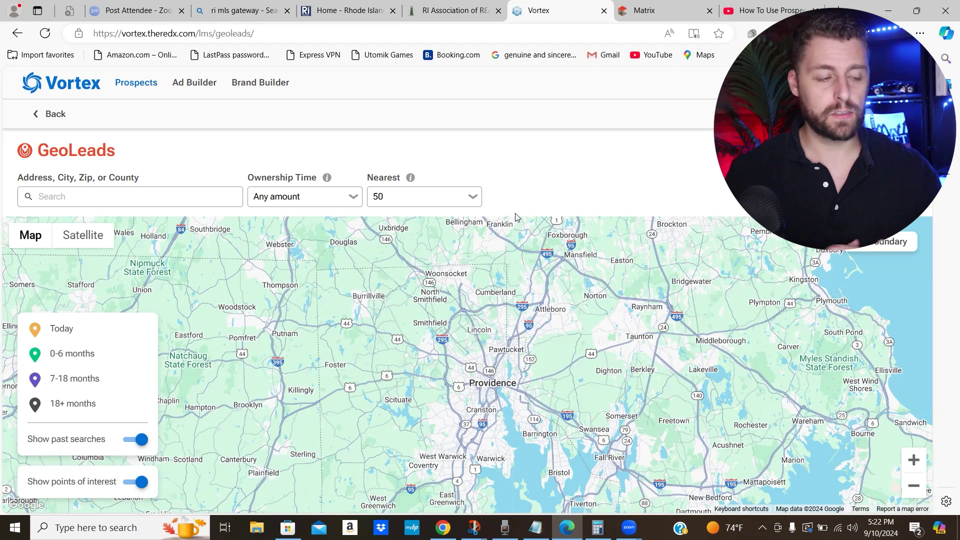
right_click(119, 198)
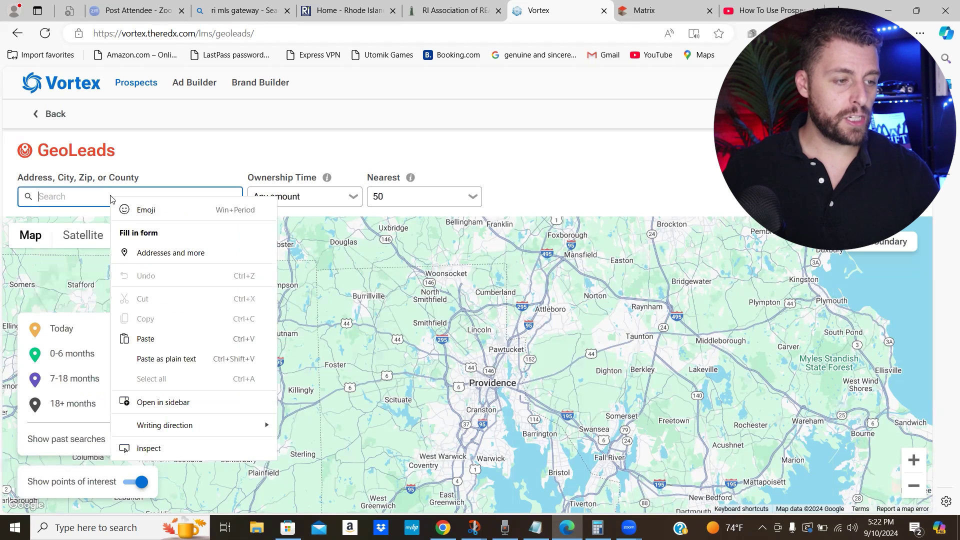
left_click(140, 338)
key("Return")
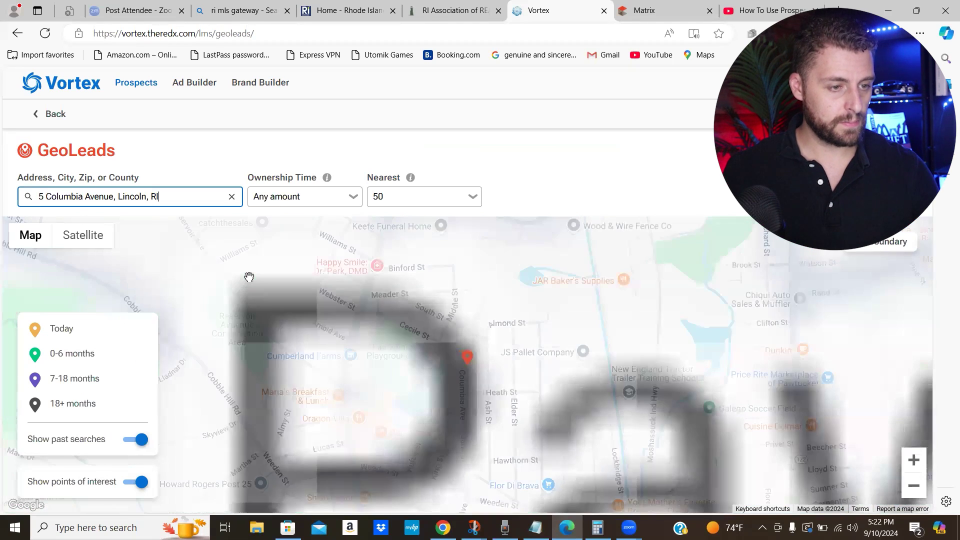
left_click(451, 197)
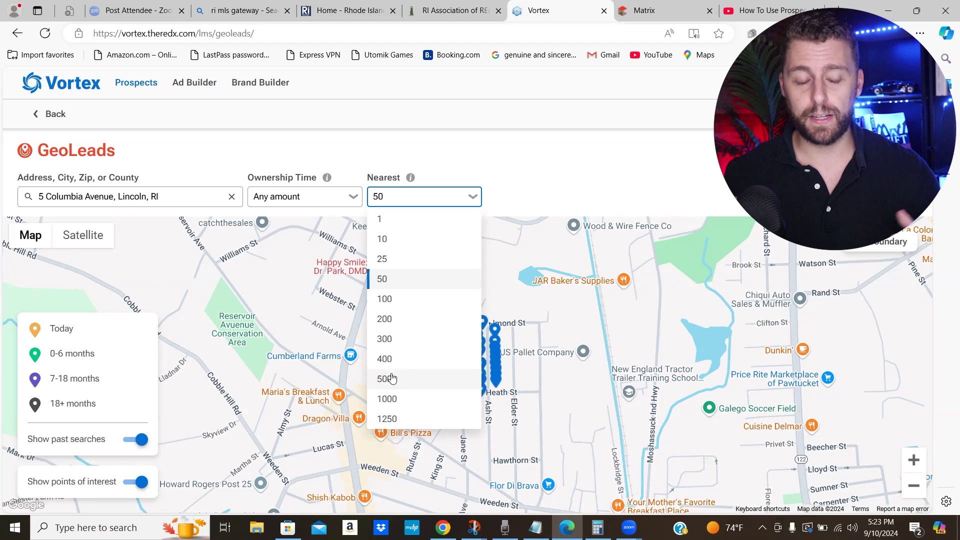
left_click(385, 379)
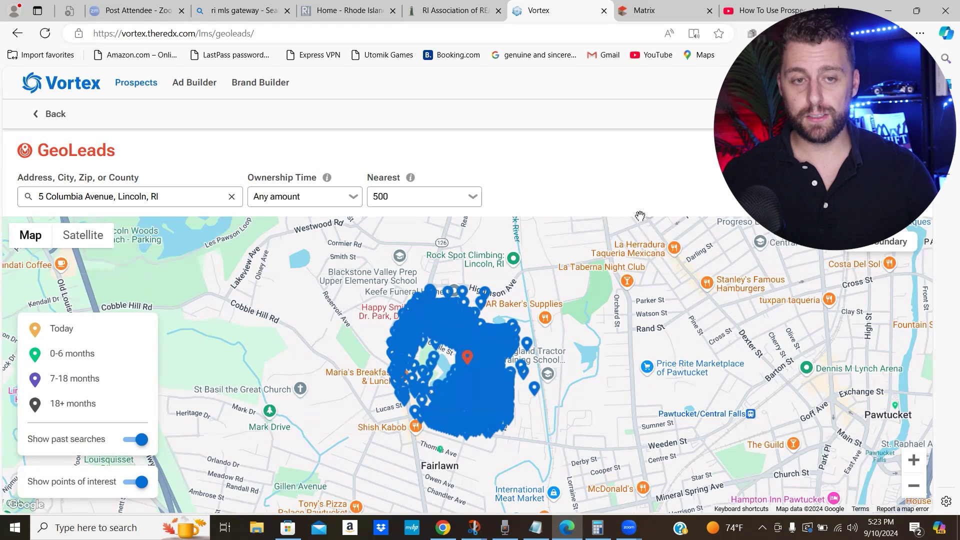
Calculate 500 × 0.05 = 25 in Calculator, then clear it and minimize the window
left_click(598, 527)
left_click(325, 165)
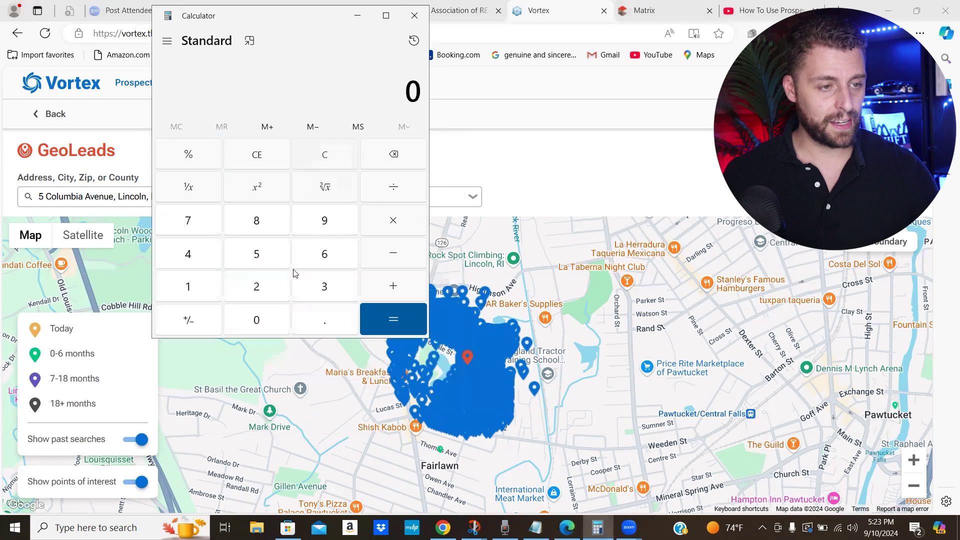
left_click(256, 254)
double_click(256, 317)
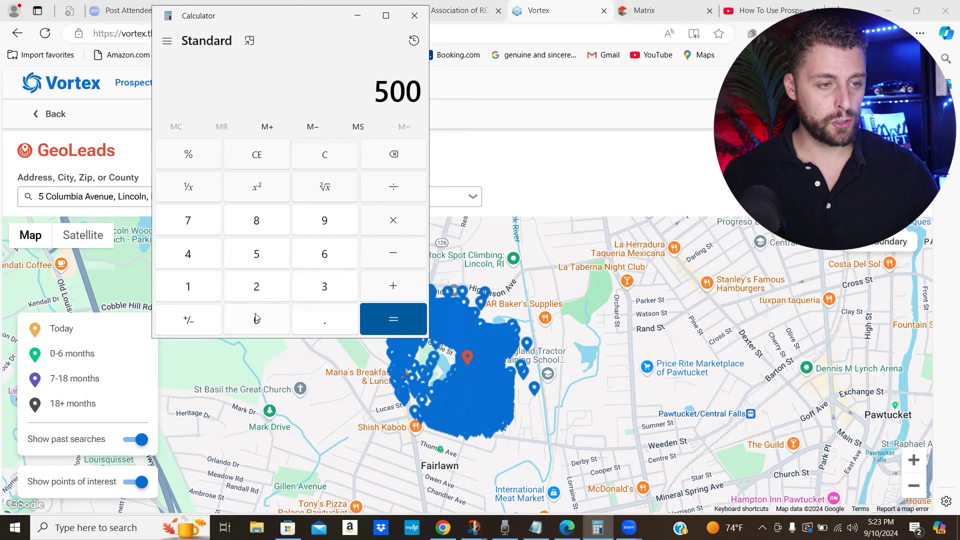
left_click(394, 221)
left_click(326, 319)
left_click(268, 320)
left_click(258, 255)
left_click(396, 320)
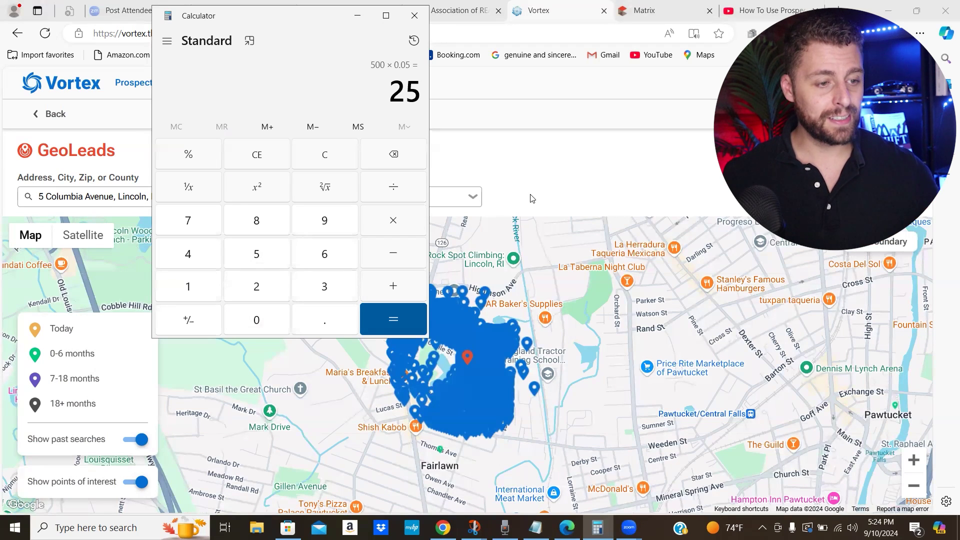
left_click(343, 160)
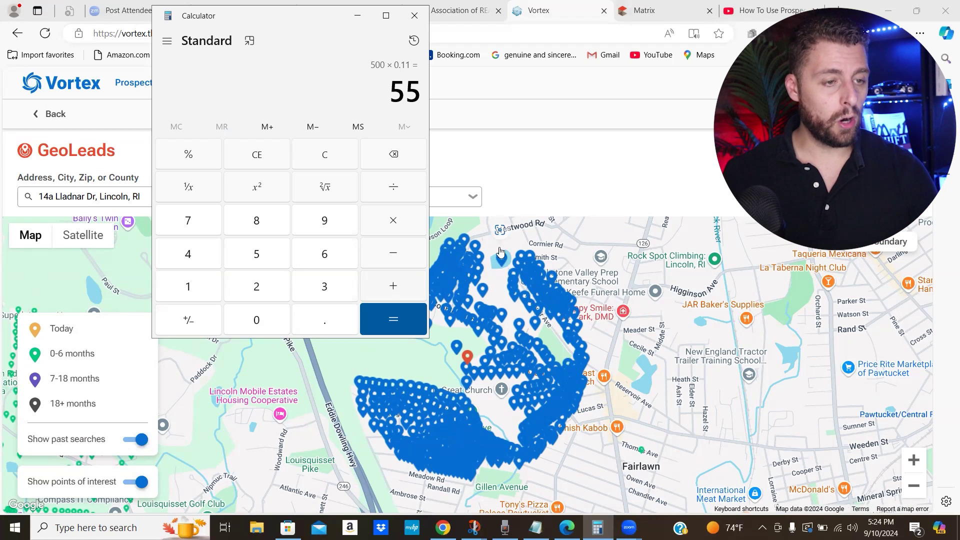
left_click(370, 19)
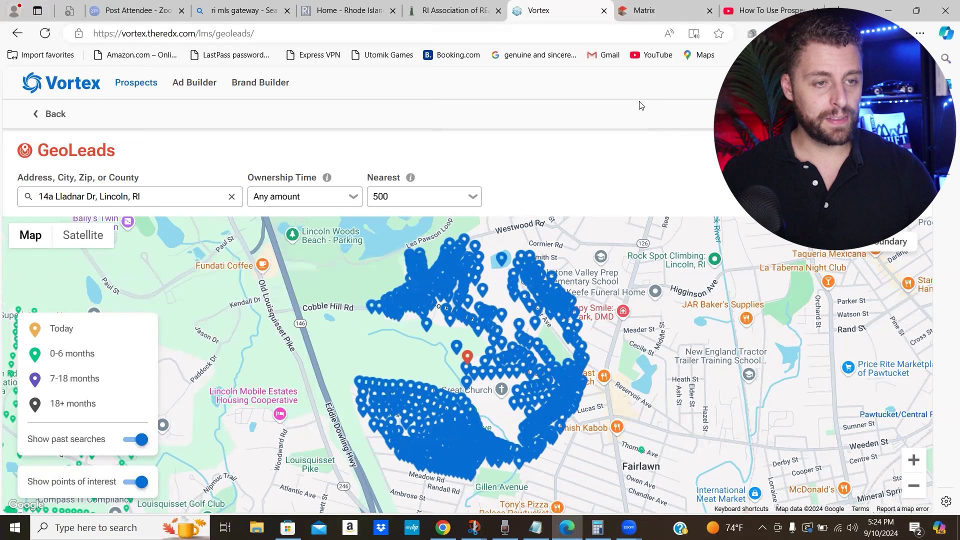
left_click(660, 11)
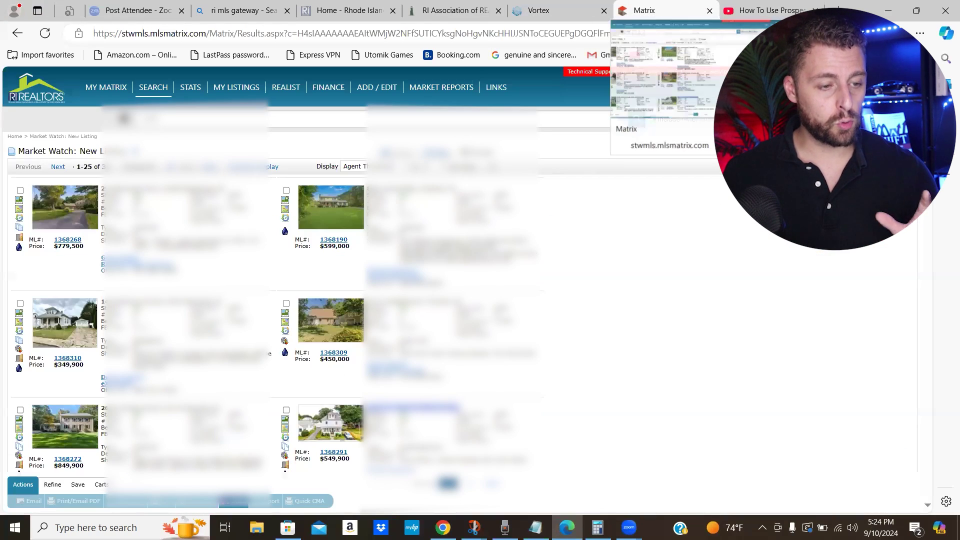
scroll(449, 270, "down", 1)
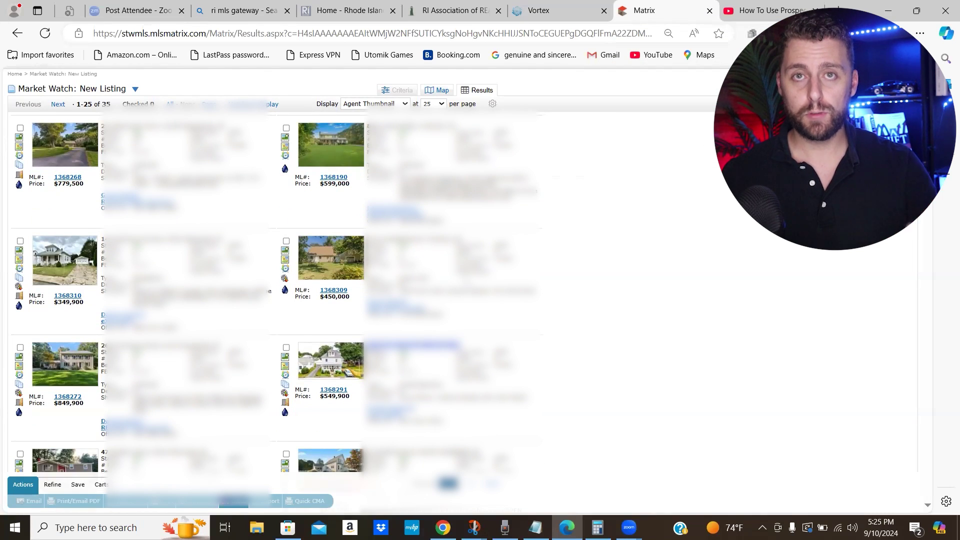
left_click(333, 390)
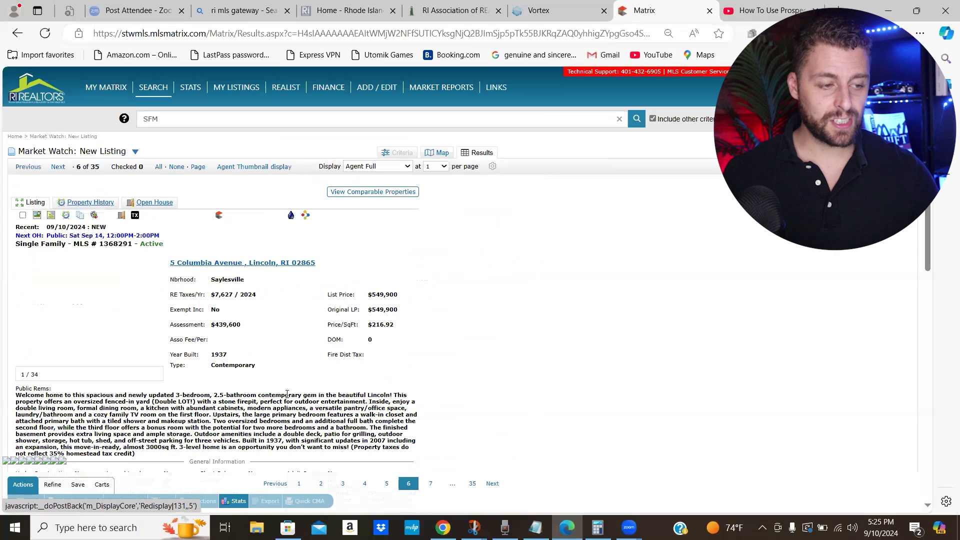
scroll(182, 322, "down", 1)
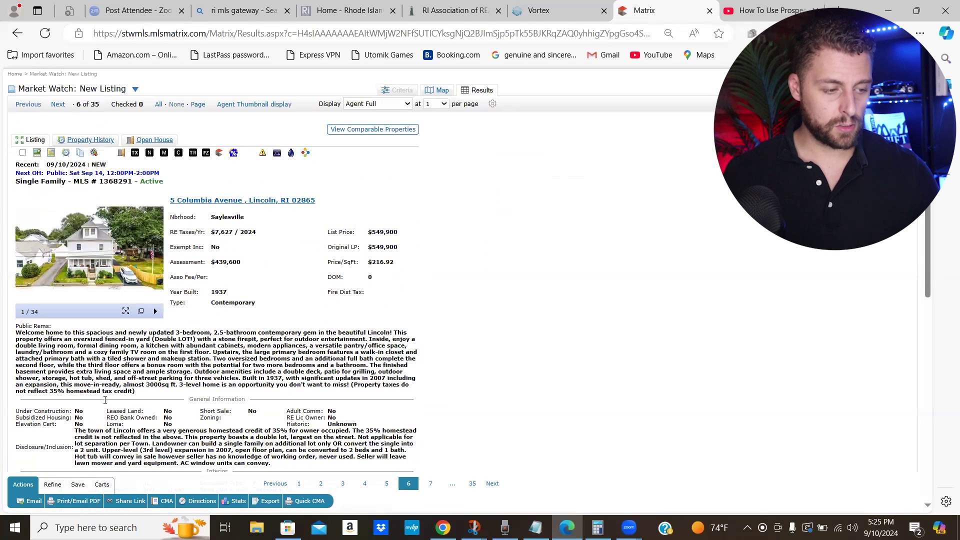
Preview the listing's Agent Thumbnail printout, then cancel it
left_click(73, 502)
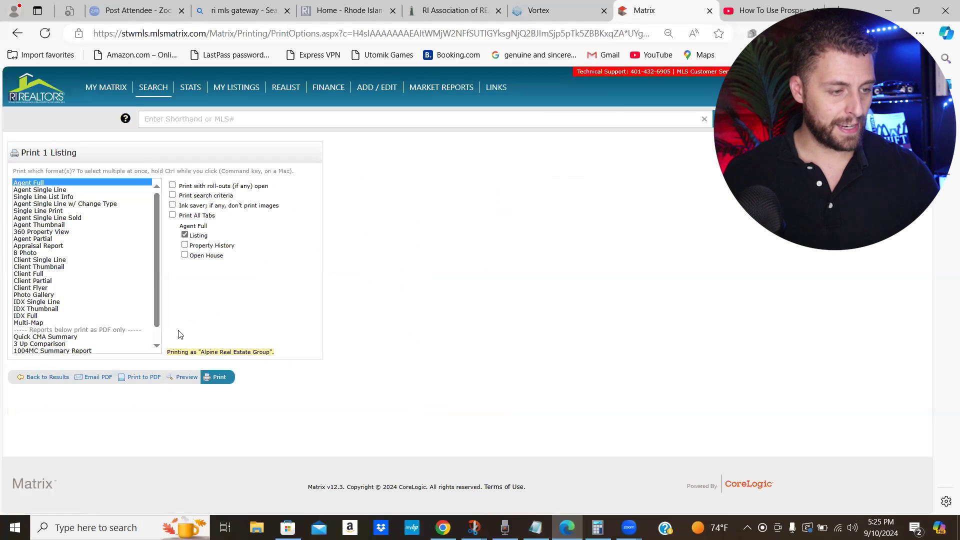
left_click(55, 225)
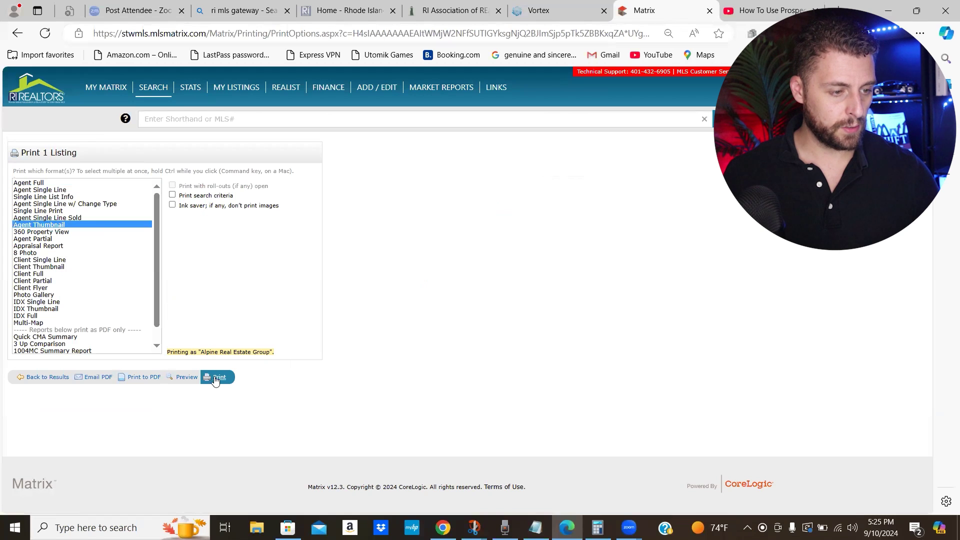
left_click(216, 377)
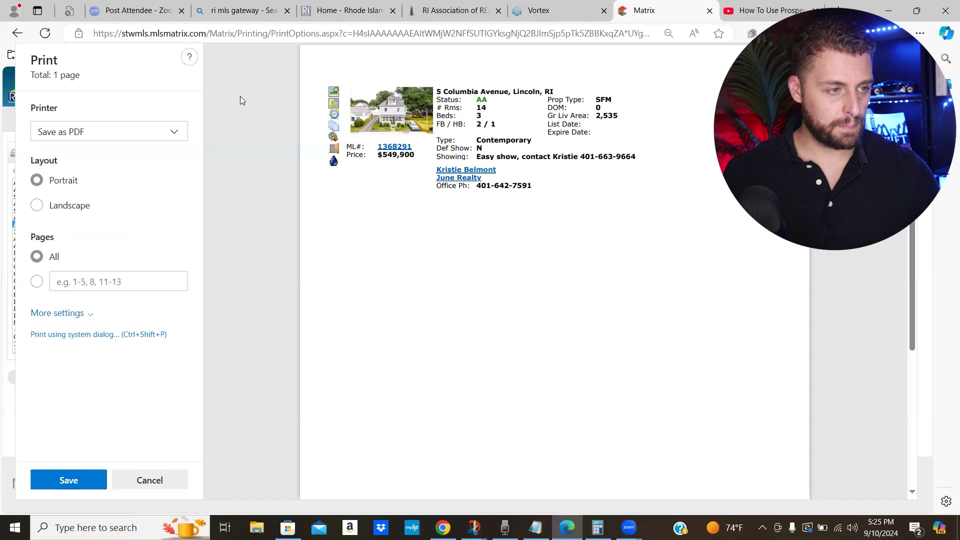
left_click(162, 479)
Preview the two-page Agent Full printout of the listing, then close it
left_click(30, 183)
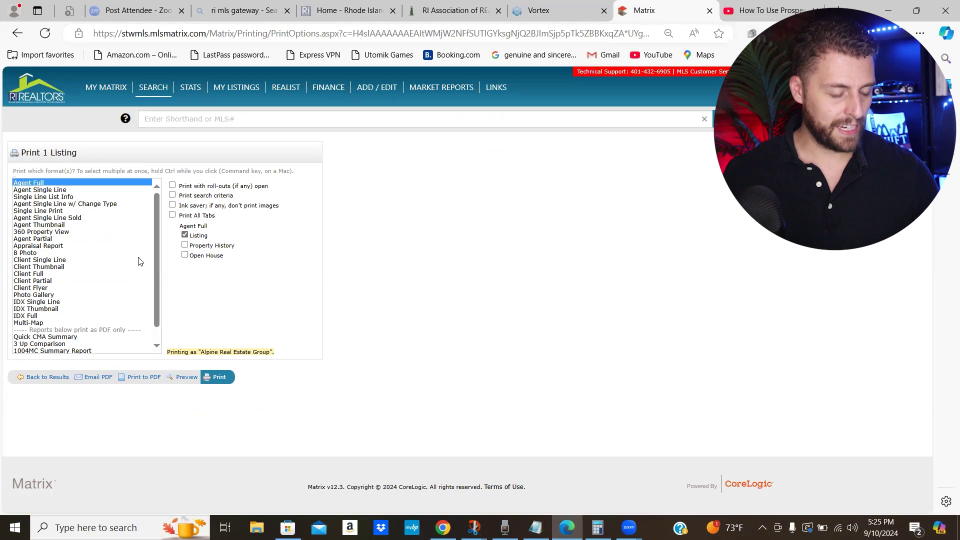
left_click(216, 376)
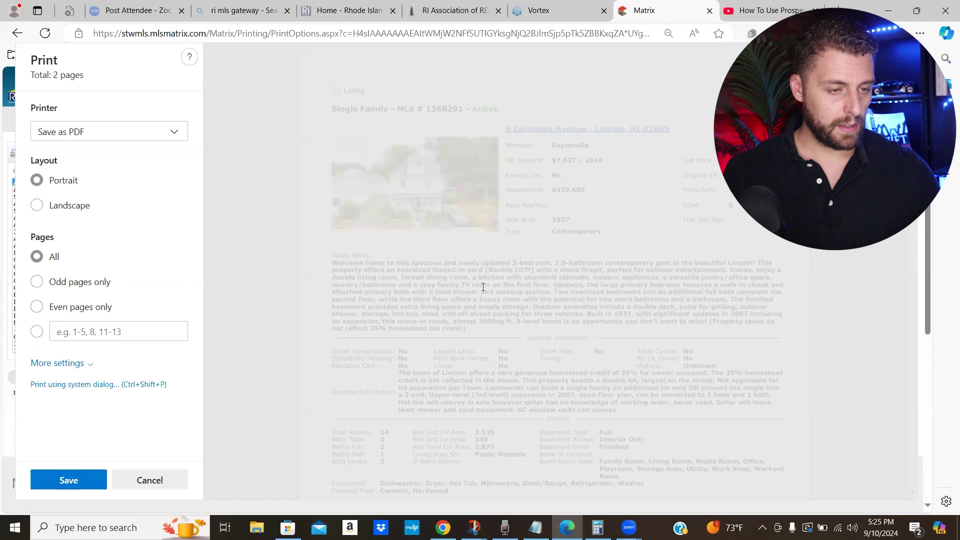
scroll(499, 233, "down", 4)
scroll(536, 246, "up", 4)
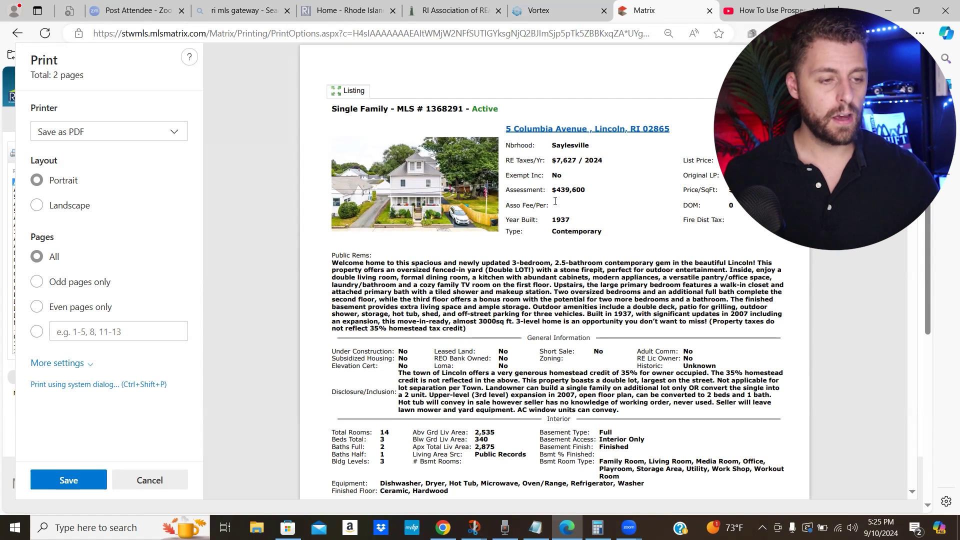
left_click(177, 476)
left_click(550, 10)
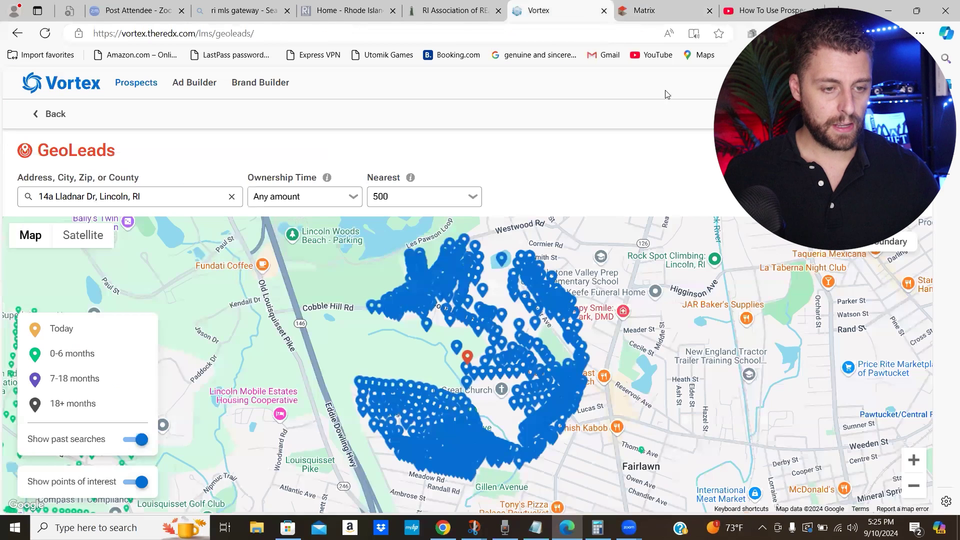
key("ctrl+Tab")
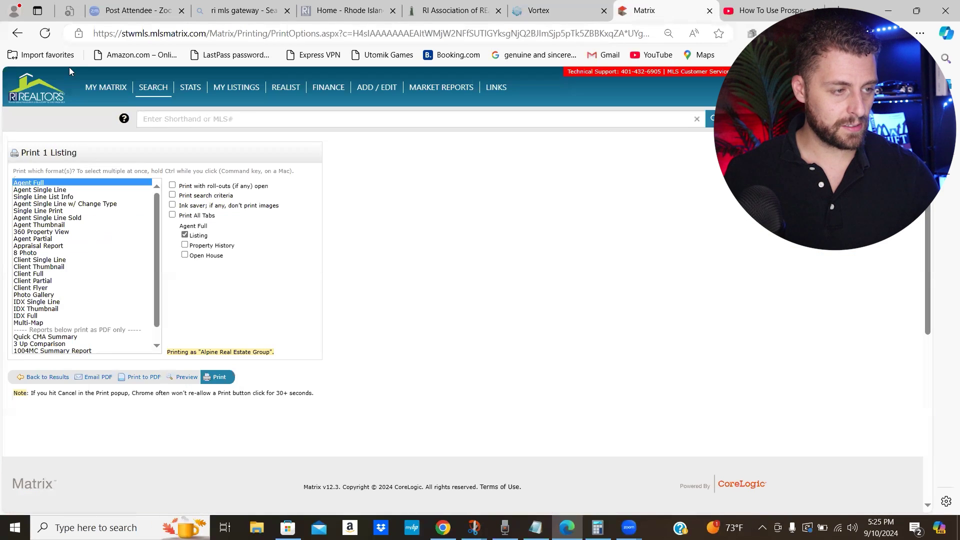
left_click(8, 35)
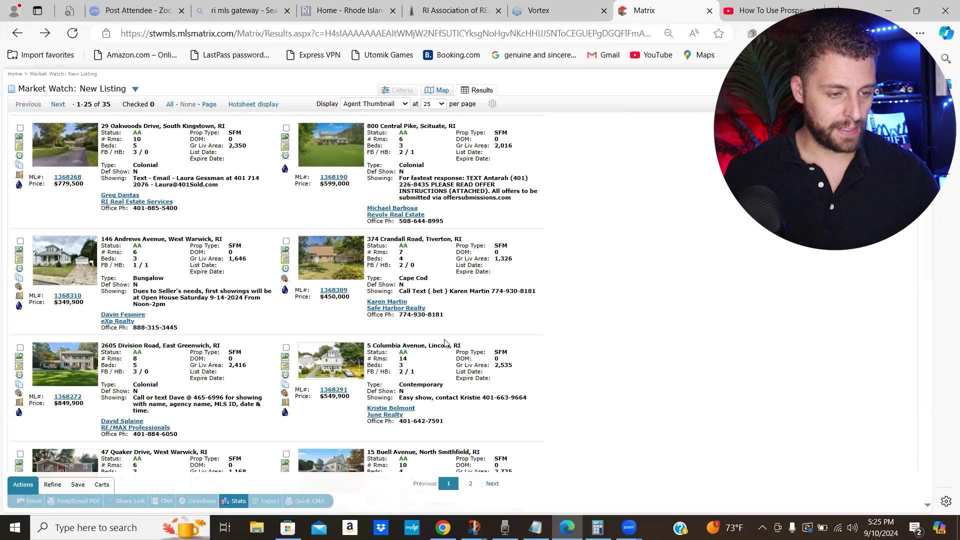
left_click_drag(462, 346, 369, 346)
right_click(385, 346)
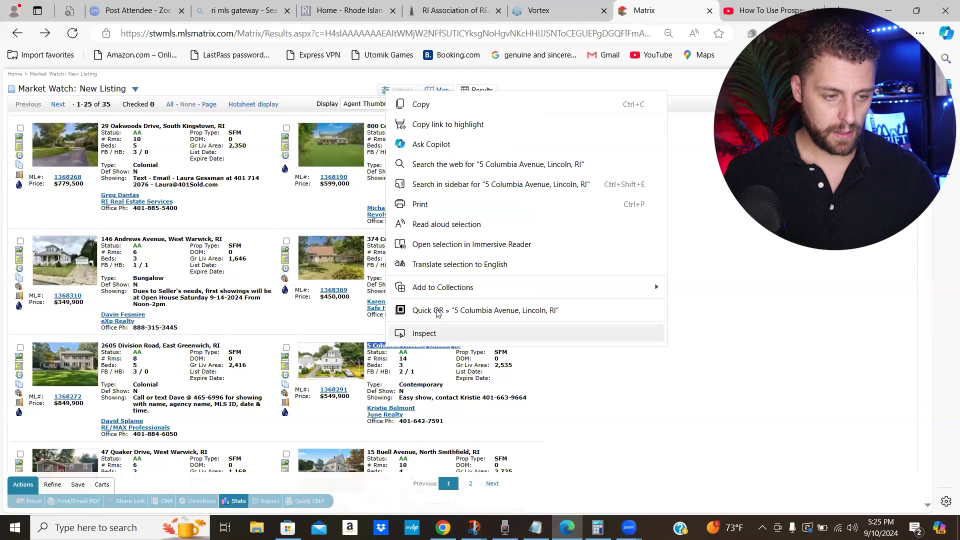
left_click(430, 103)
left_click(573, 8)
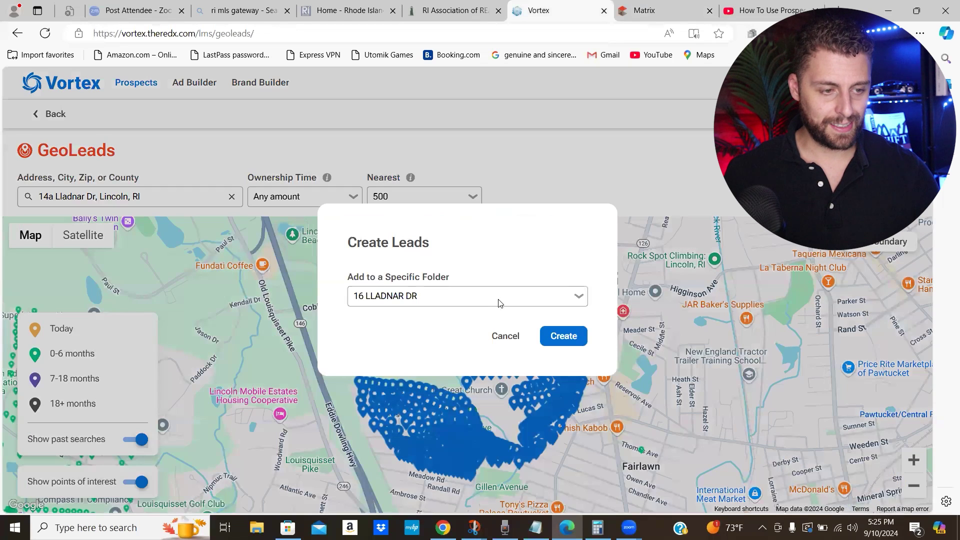
left_click(556, 338)
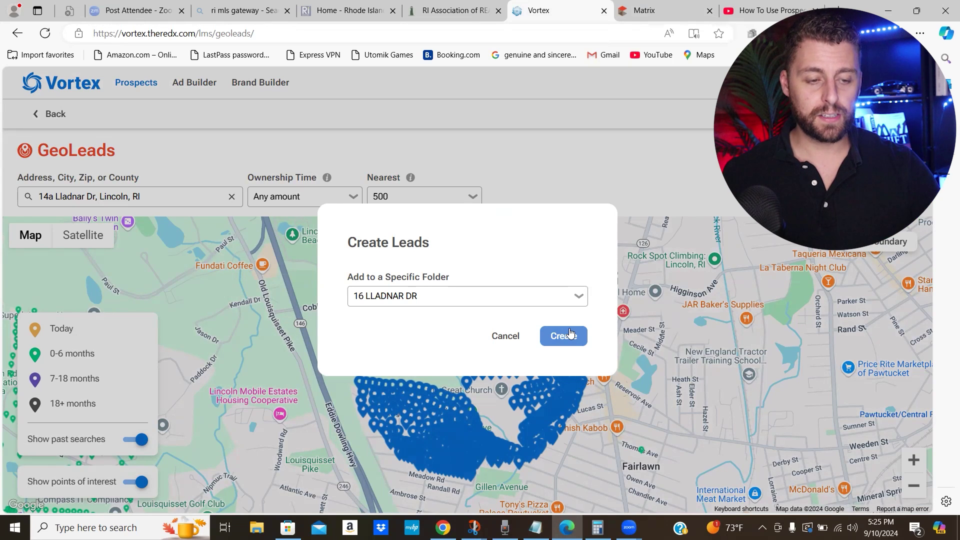
left_click(570, 337)
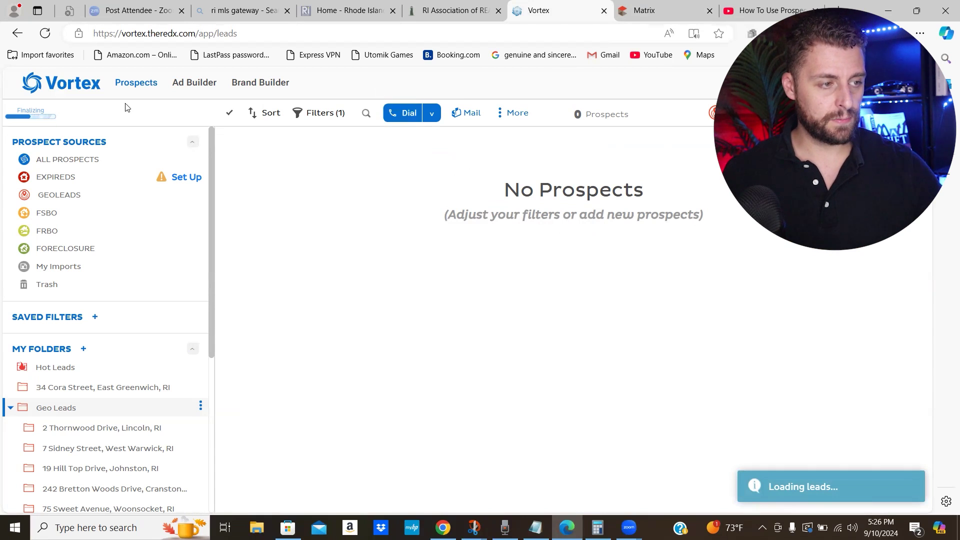
scroll(122, 428, "down", 5)
left_click(120, 442)
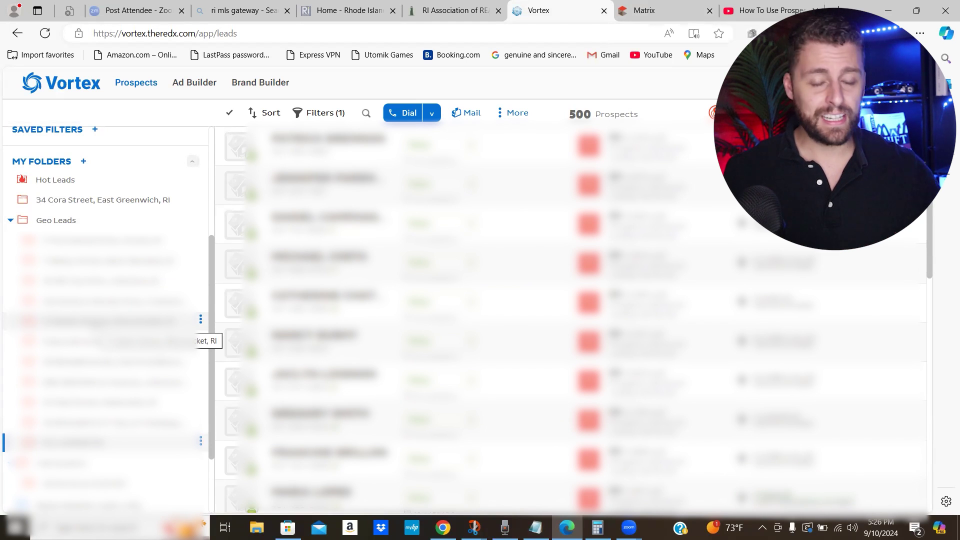
left_click(201, 440)
left_click(222, 399)
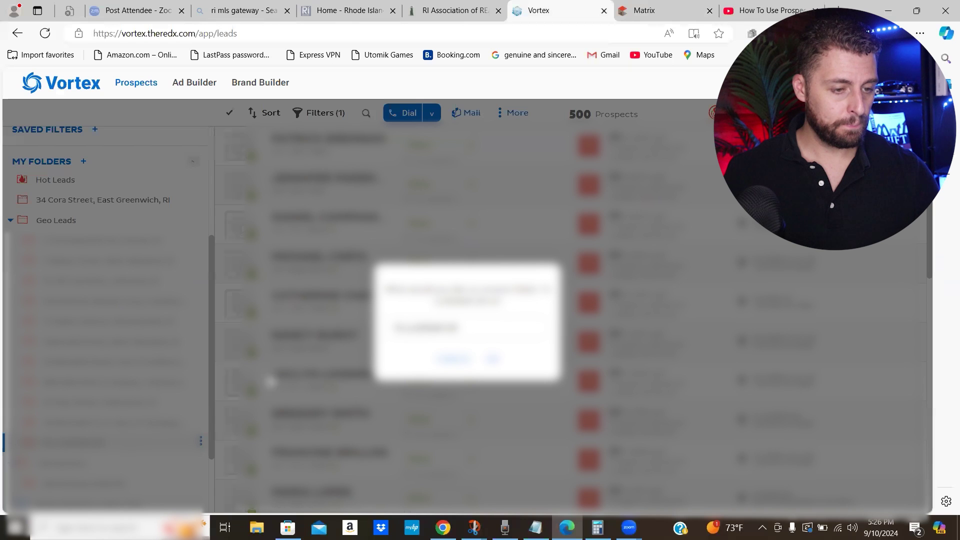
right_click(411, 327)
left_click(465, 138)
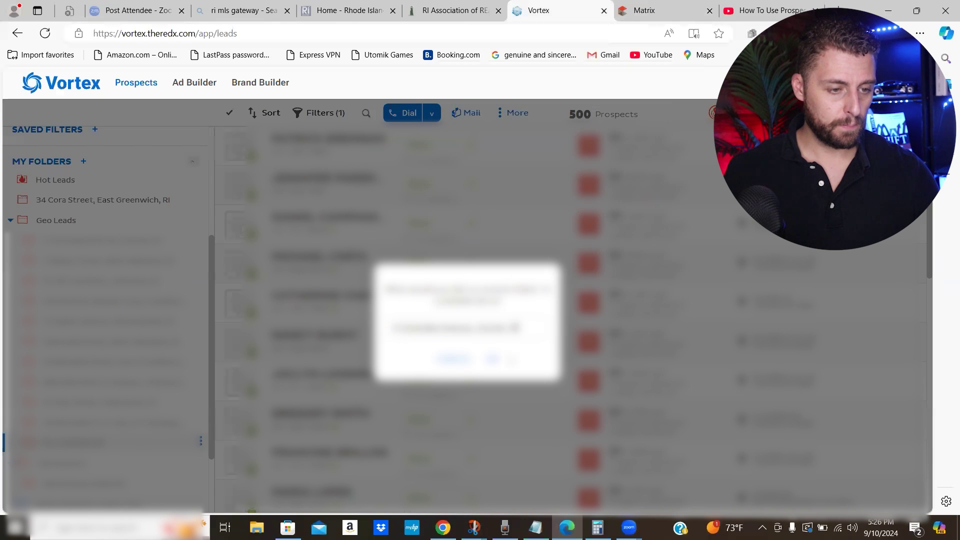
left_click(493, 358)
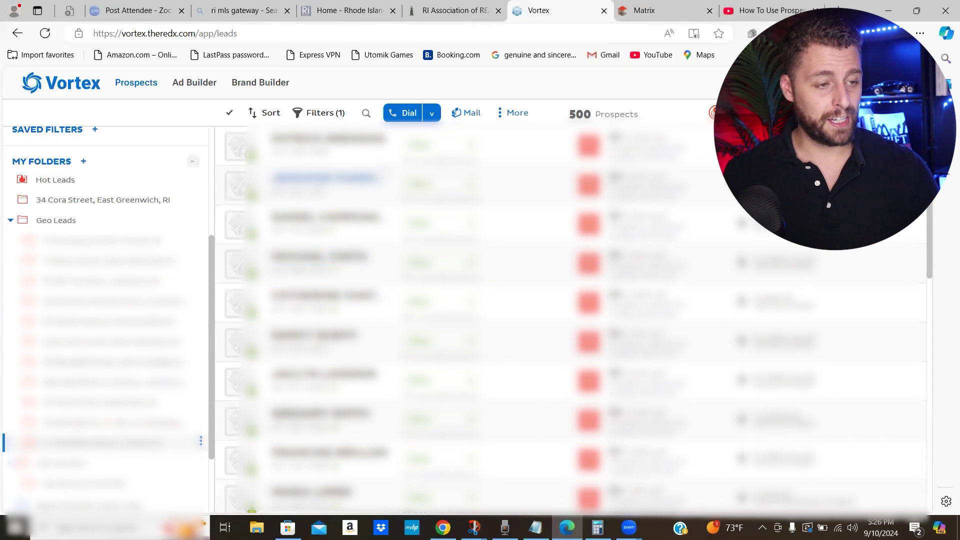
Select all 500 prospects and load them into the dialer, answering the resume-session prompt
left_click(229, 113)
left_click(474, 113)
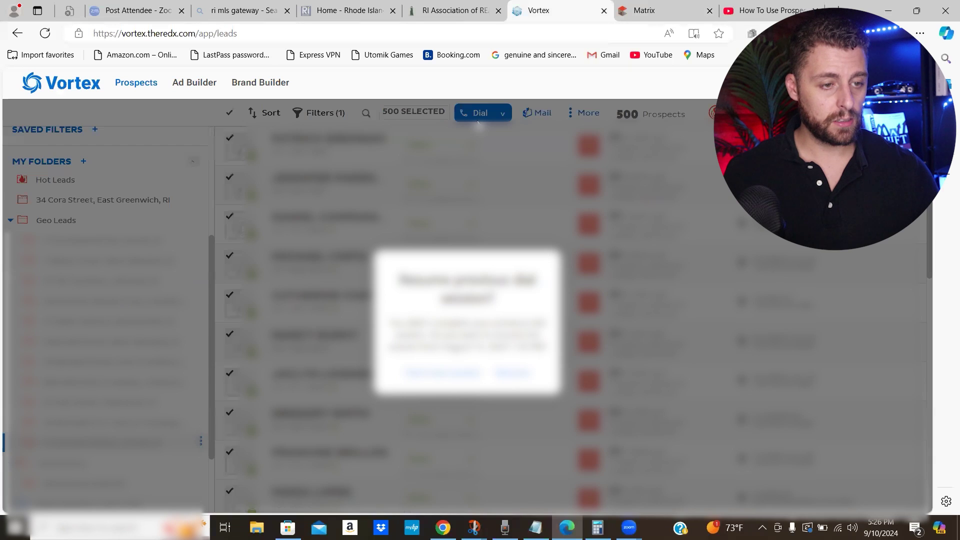
left_click(450, 374)
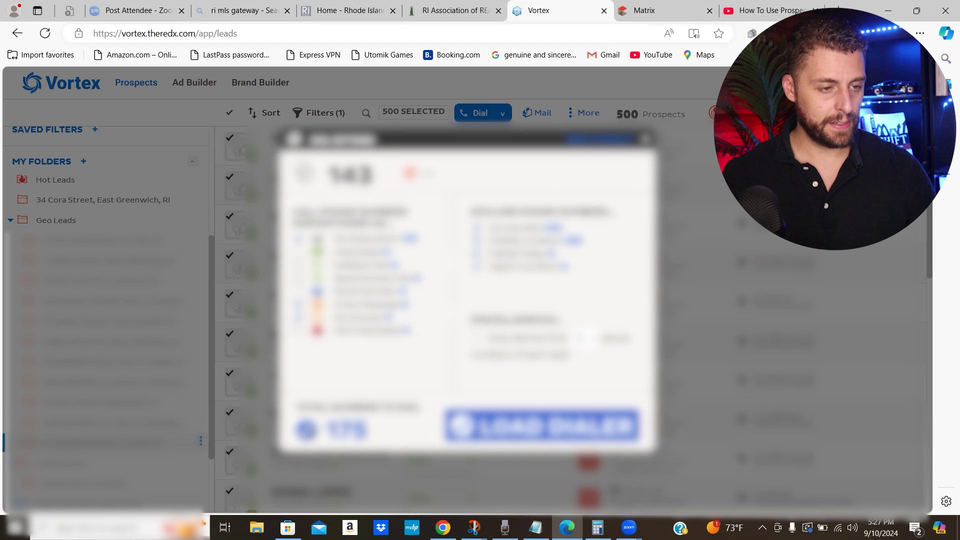
left_click(577, 436)
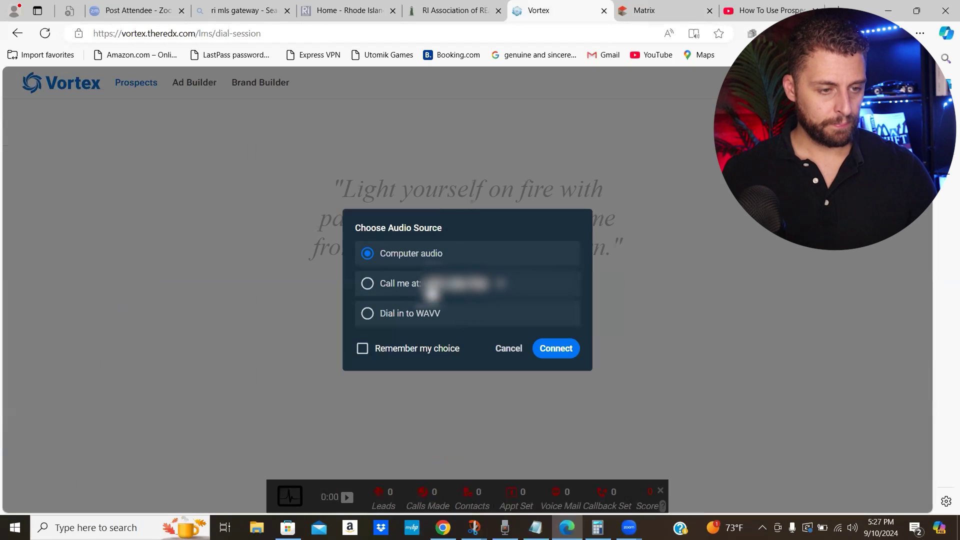
Add a new personal phone number under Call me at and request a verification call to it
left_click(480, 284)
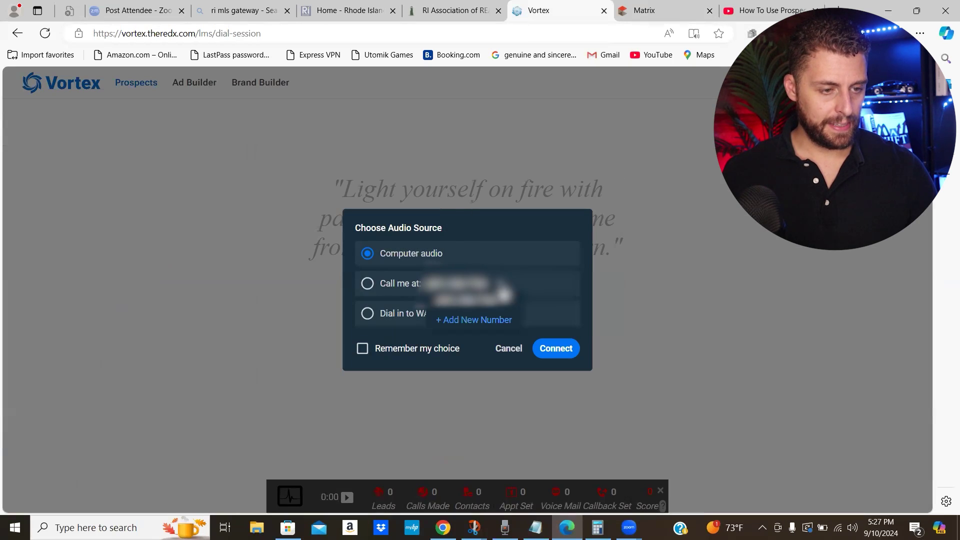
left_click(476, 321)
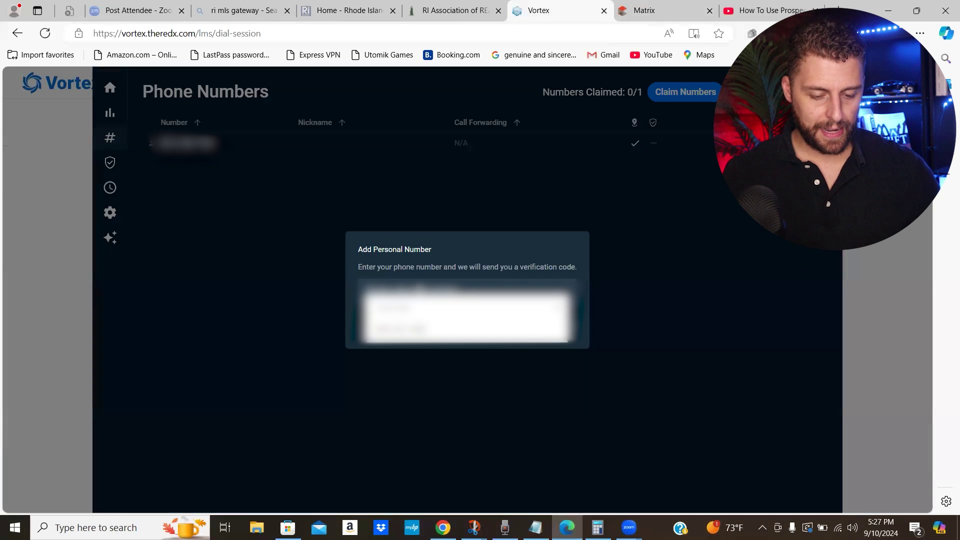
type("4015551234")
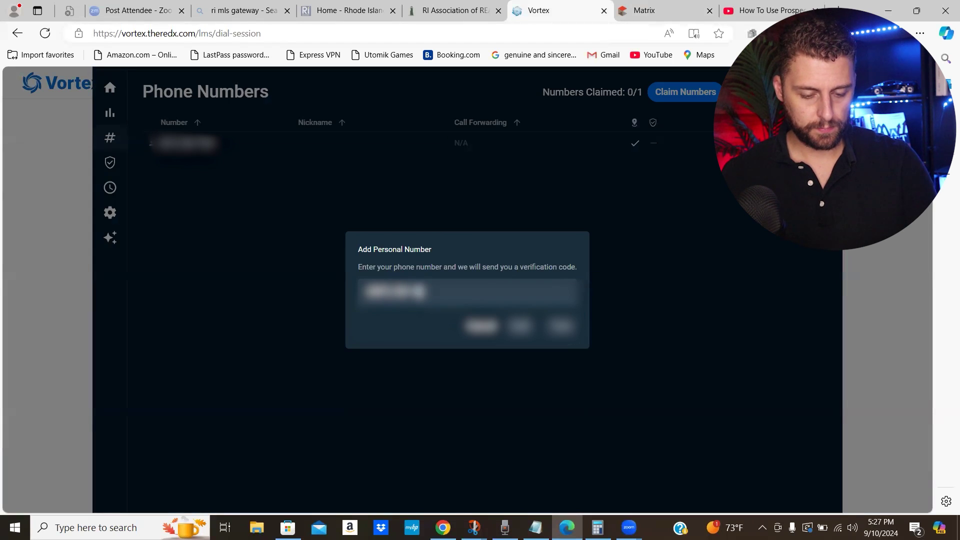
left_click(520, 325)
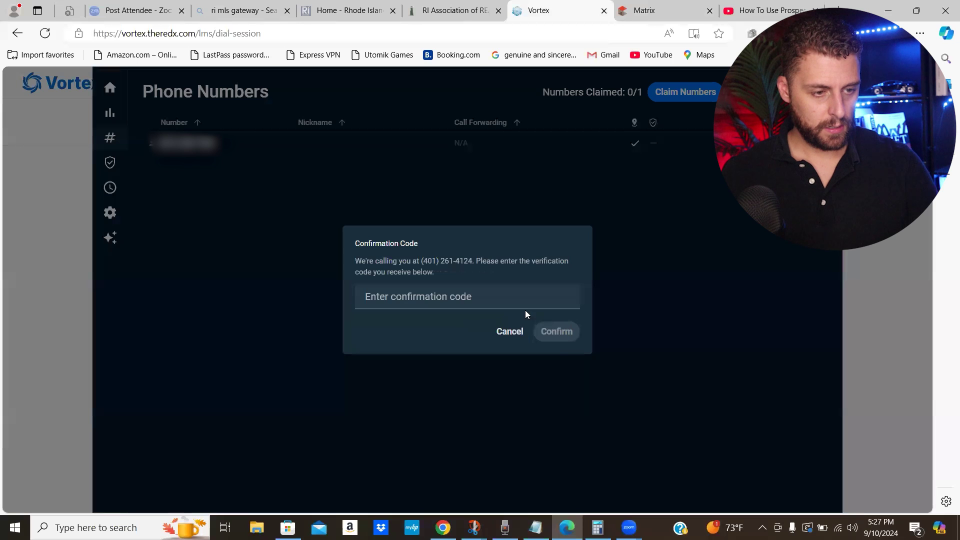
Submit the received confirmation code to verify the number, then go back to the dialer dashboard
left_click(453, 301)
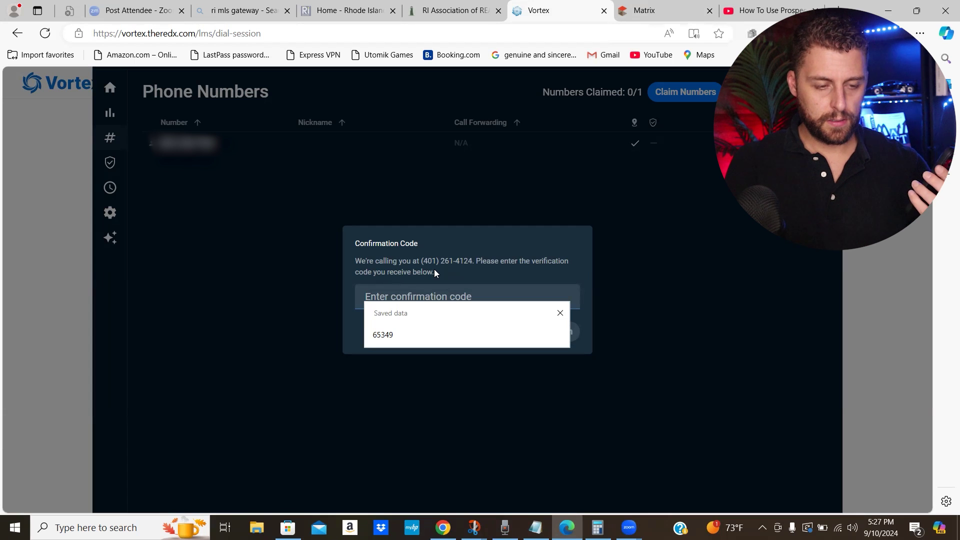
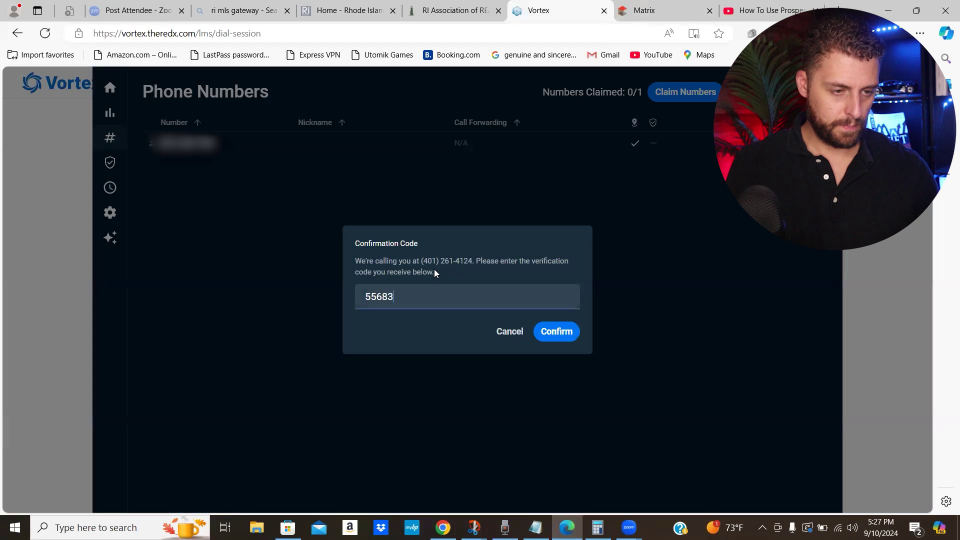
key("Return")
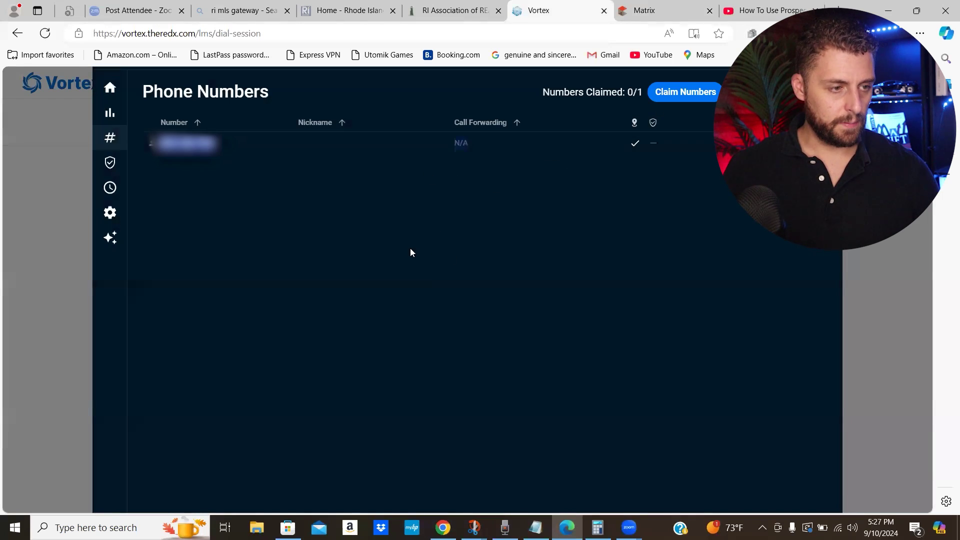
left_click(109, 114)
left_click(123, 91)
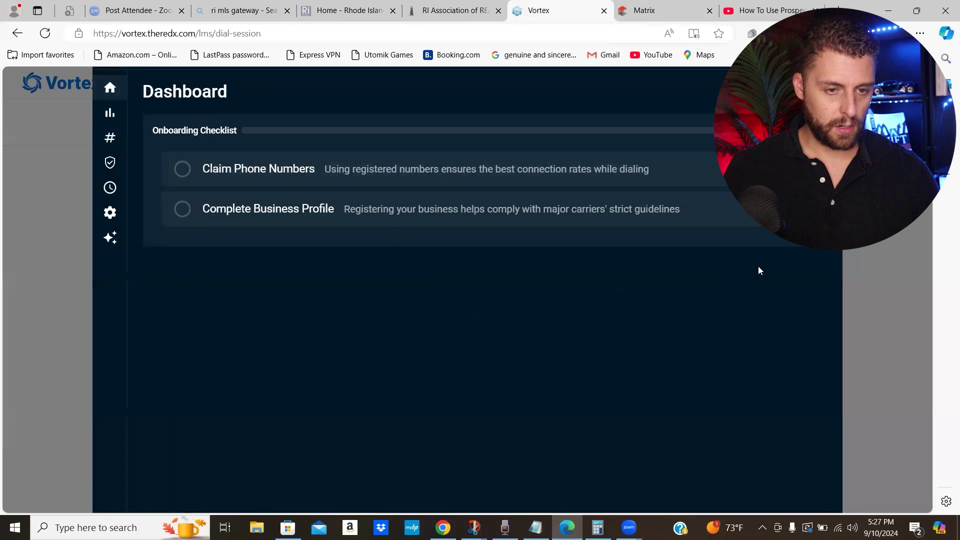